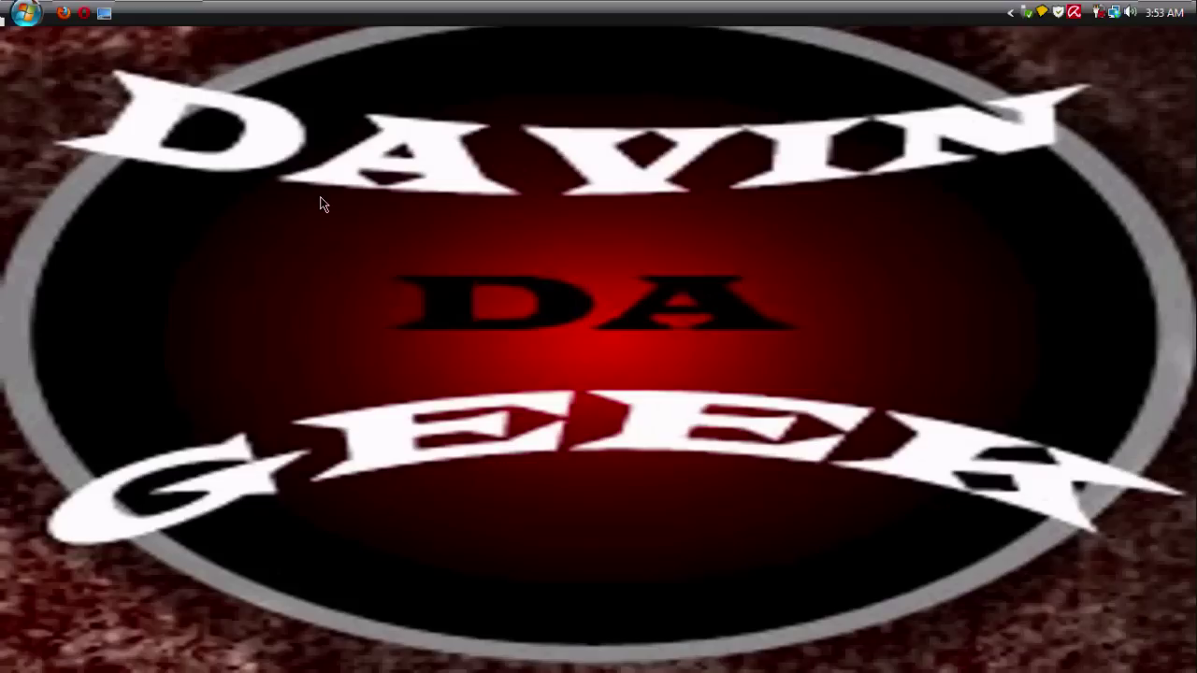
- Open the advanced view settings of Folder Options from Control Panel's Appearance and Personalization category
left_click(26, 14)
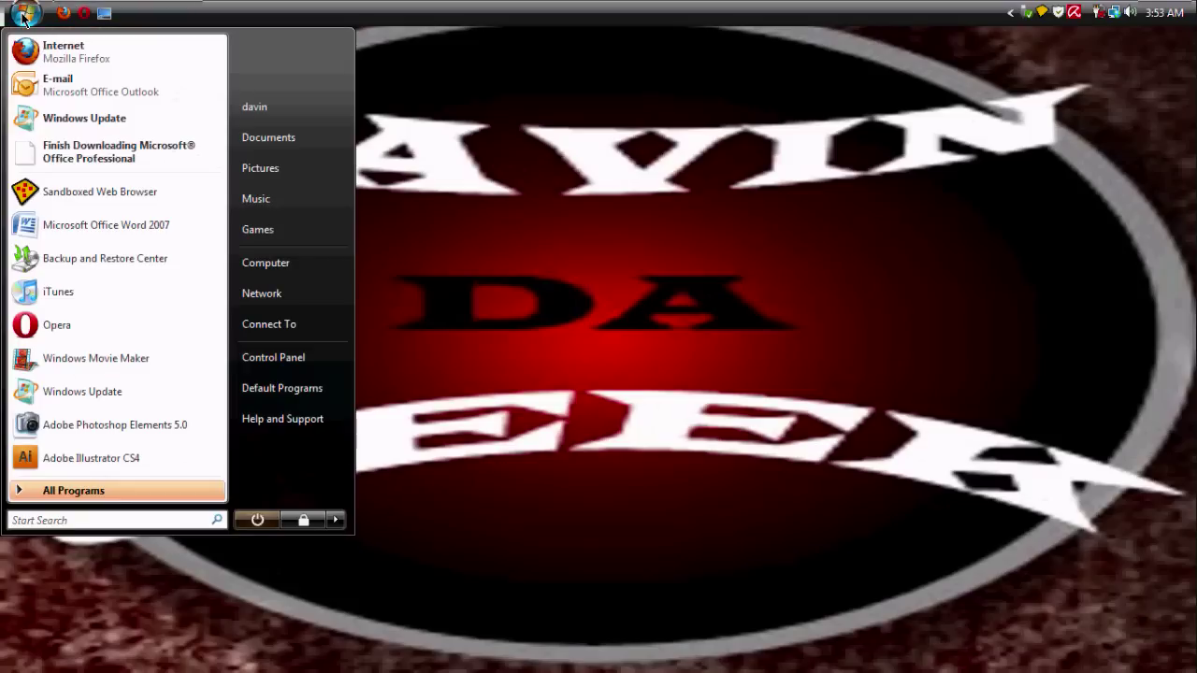
left_click(308, 362)
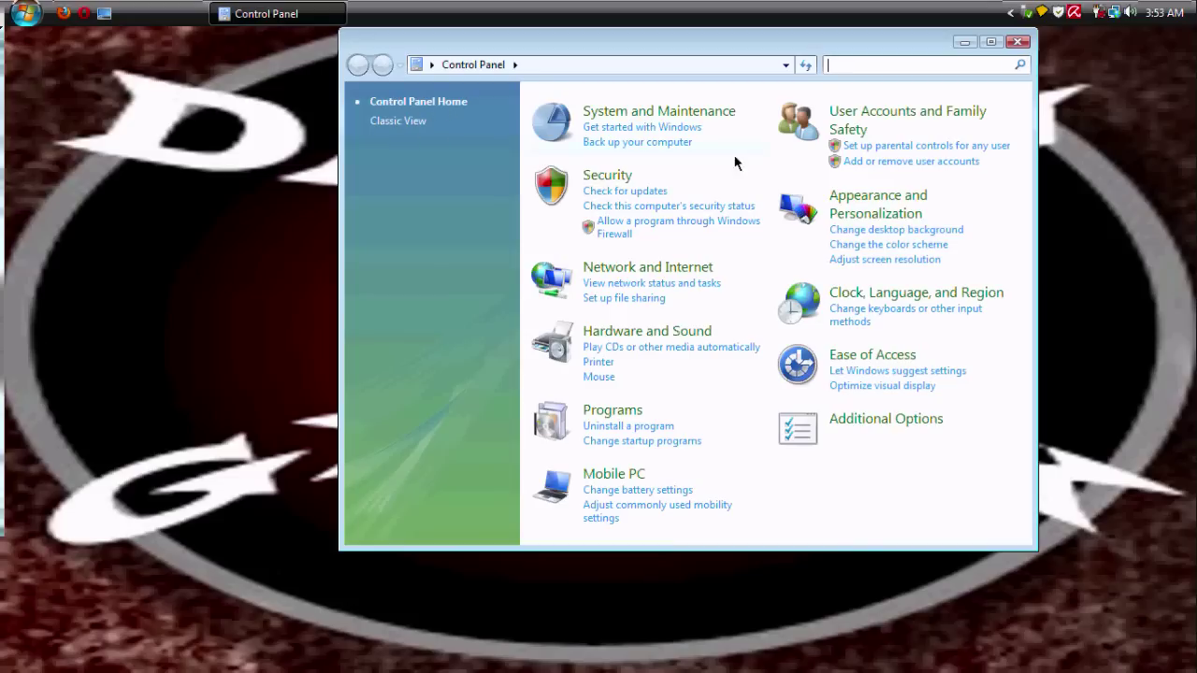
left_click(884, 206)
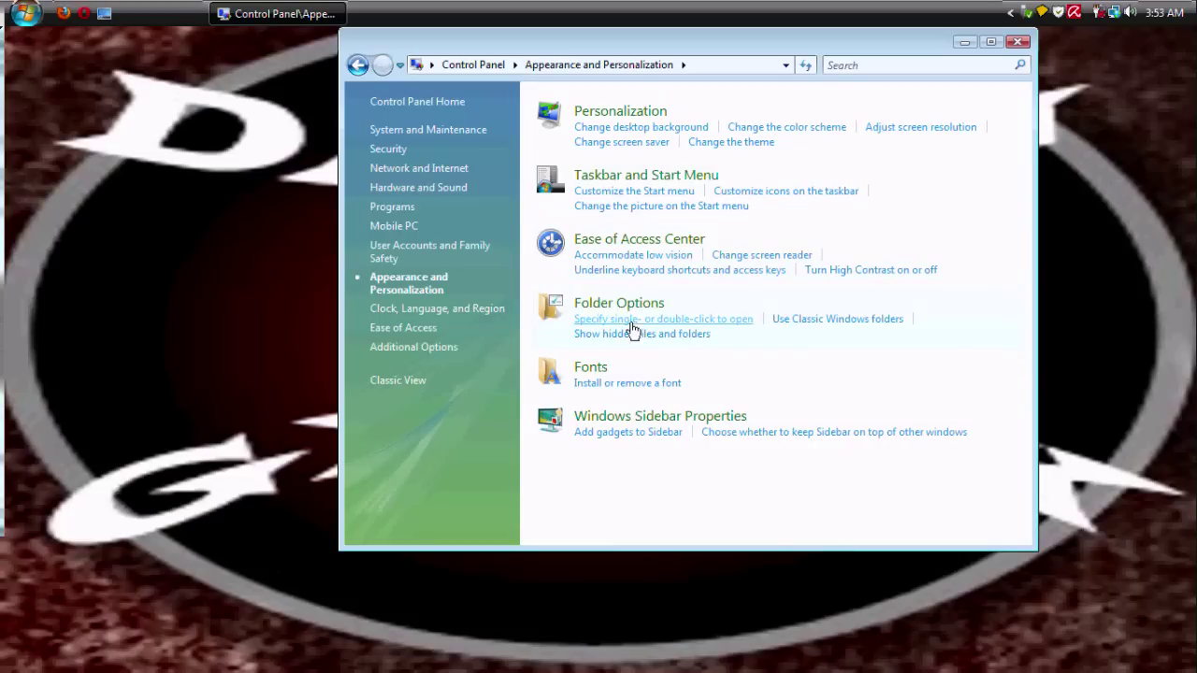
left_click(619, 303)
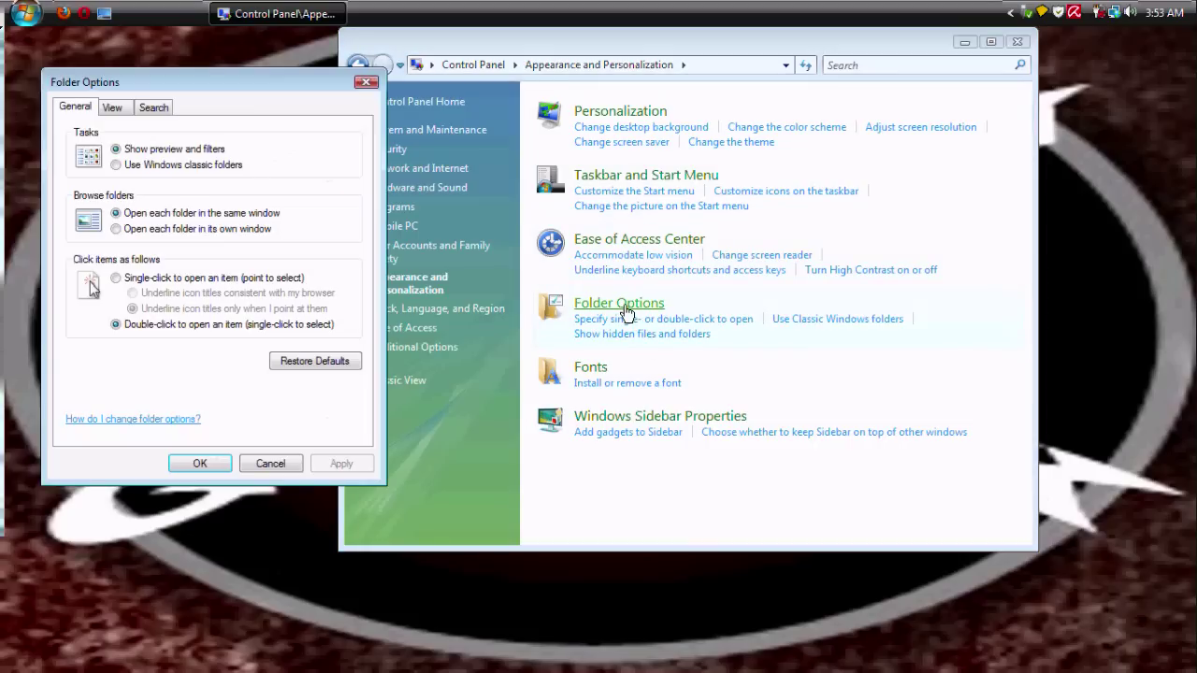
left_click_drag(260, 91, 762, 75)
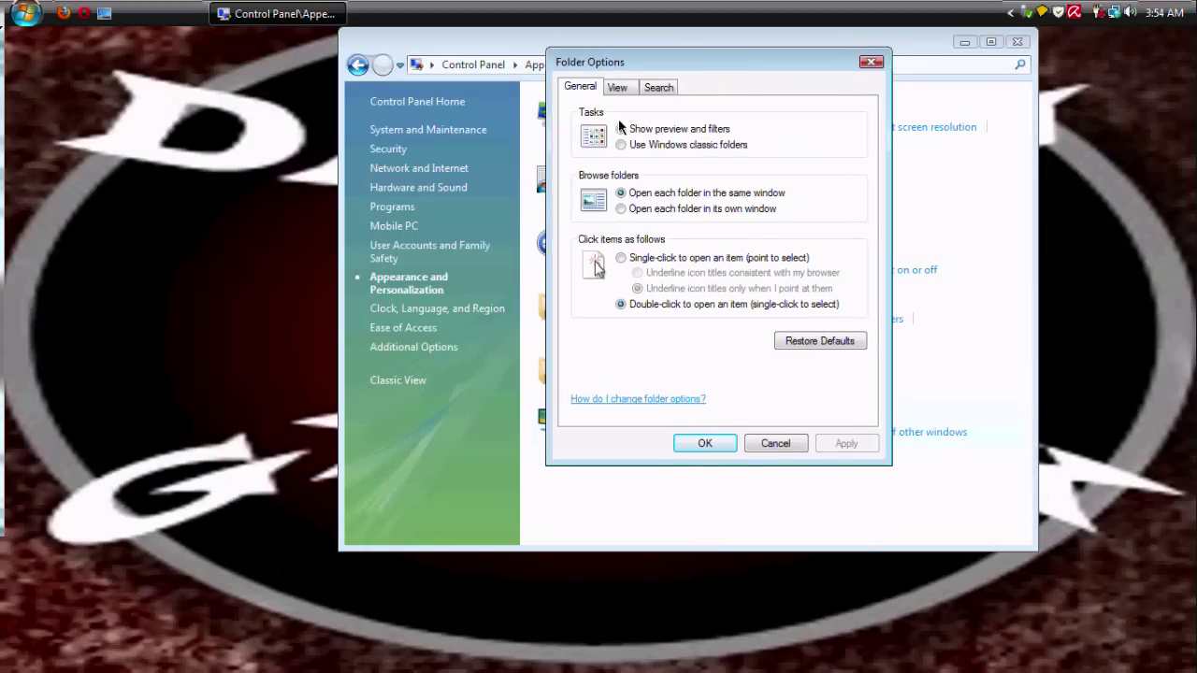
left_click(617, 88)
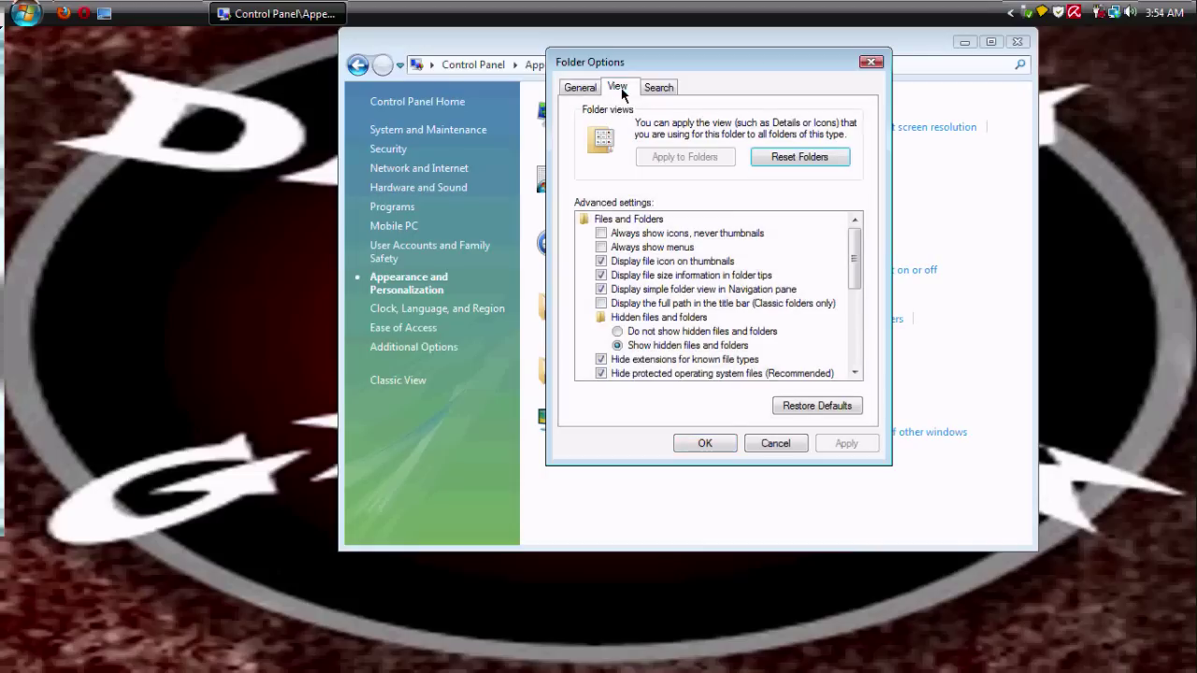
- Enable showing hidden files and folders, apply the setting, and close Folder Options and Control Panel
left_click(618, 332)
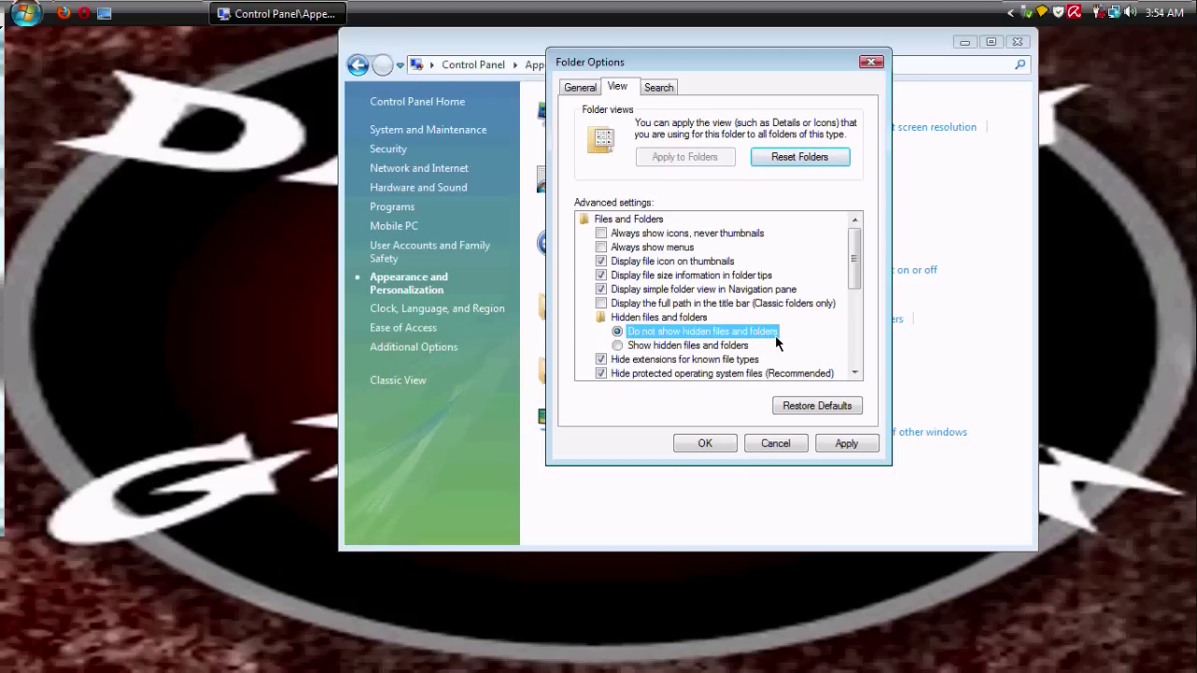
left_click(617, 346)
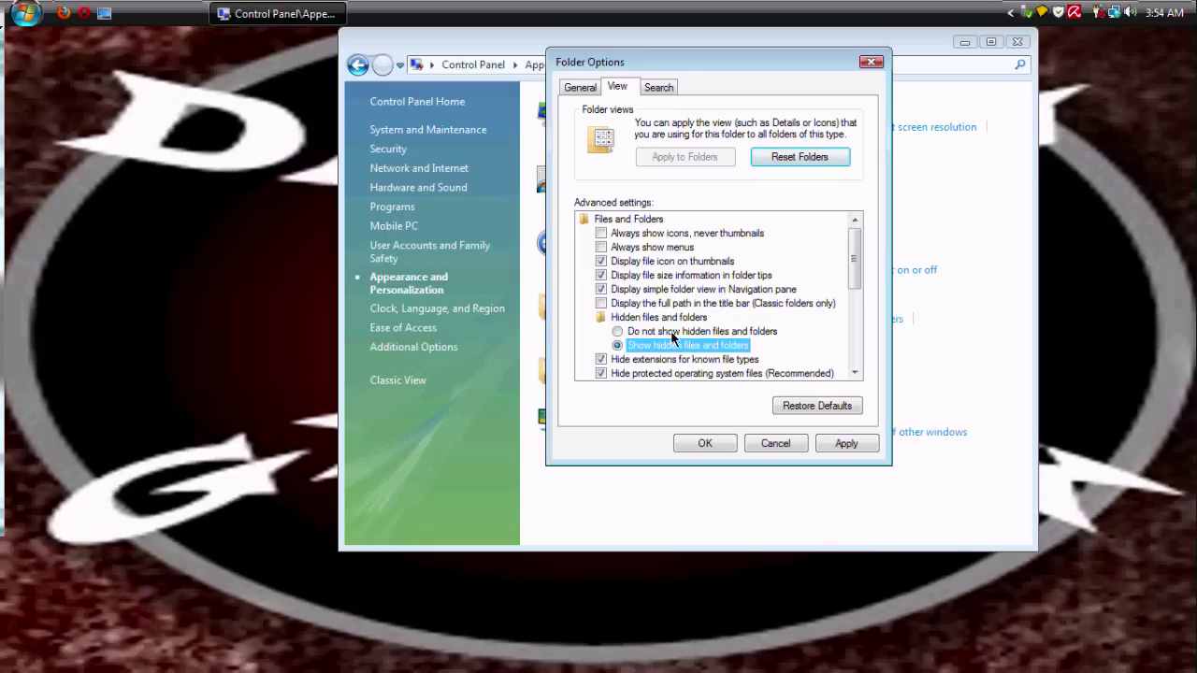
left_click(847, 444)
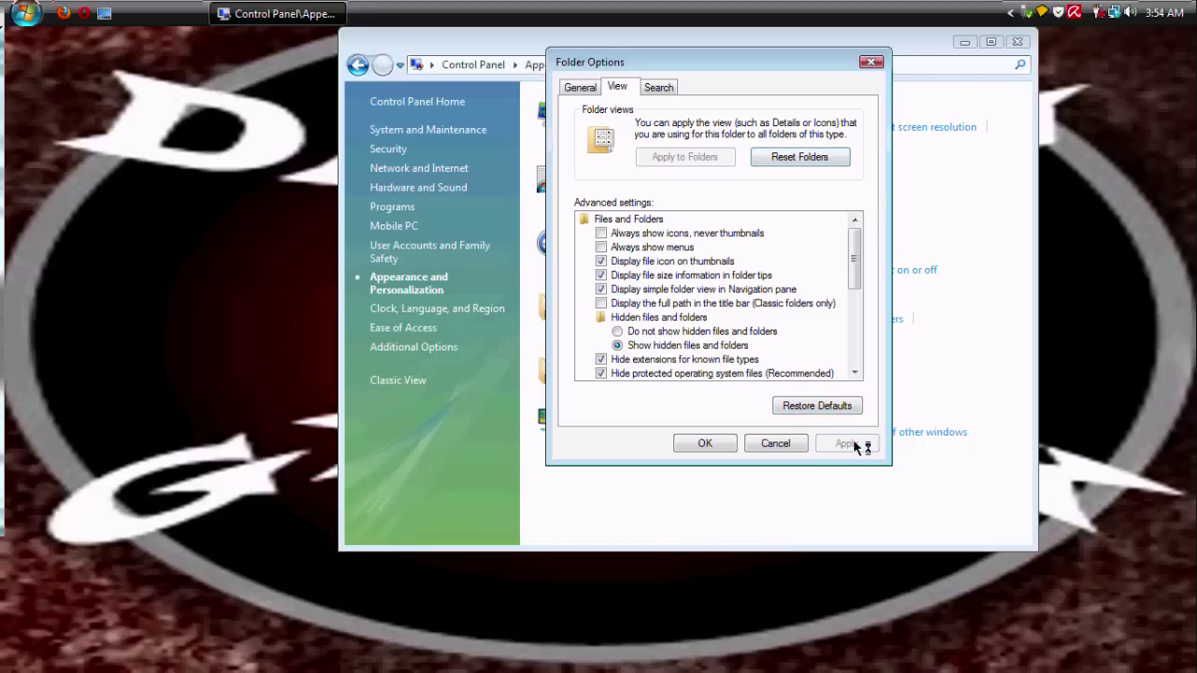
left_click(715, 441)
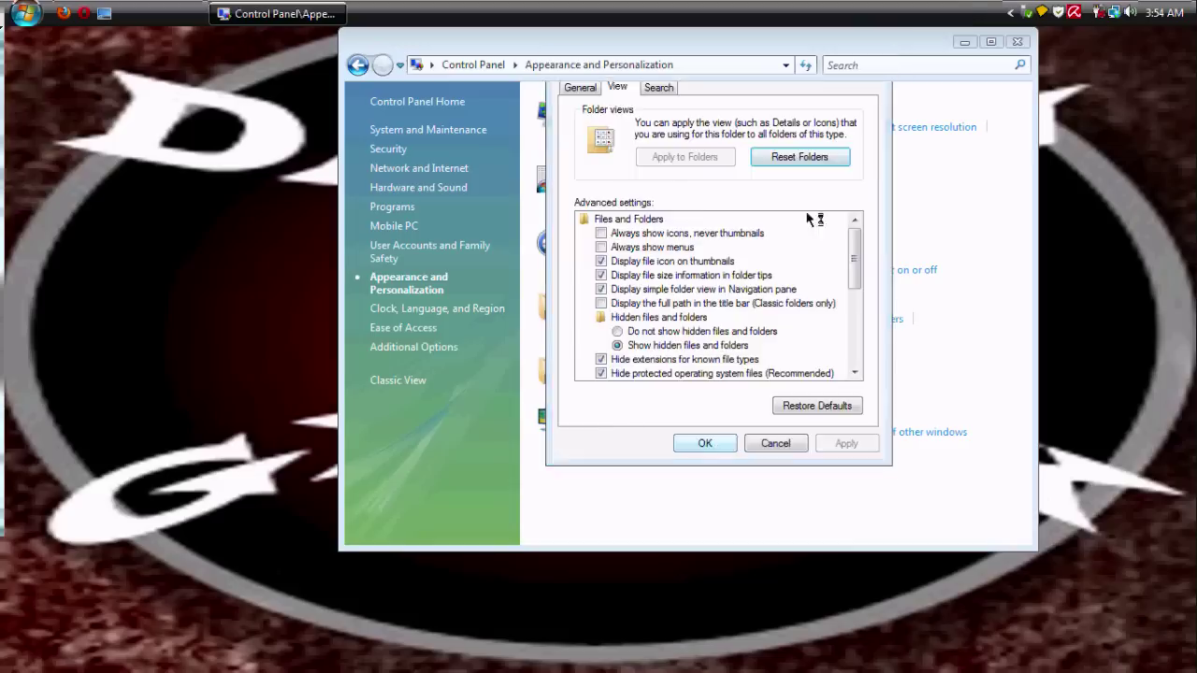
left_click(1025, 45)
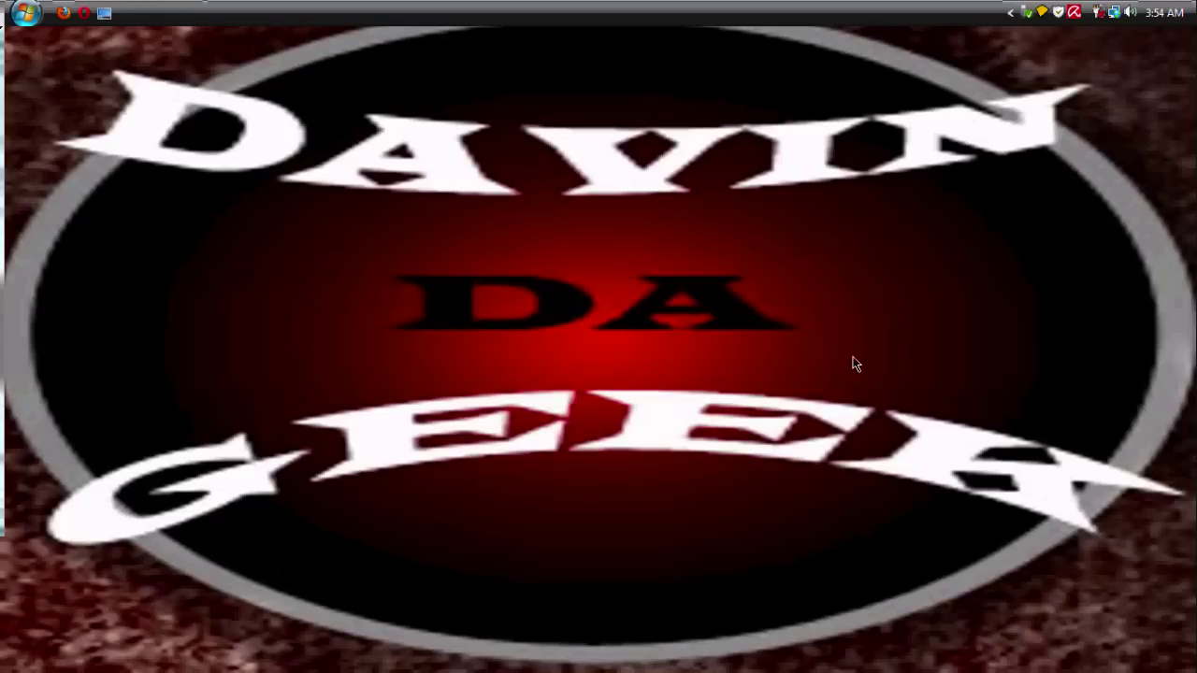
- Open the Music folder inside the iPod_Control folder on the removable drive G:
left_click(34, 17)
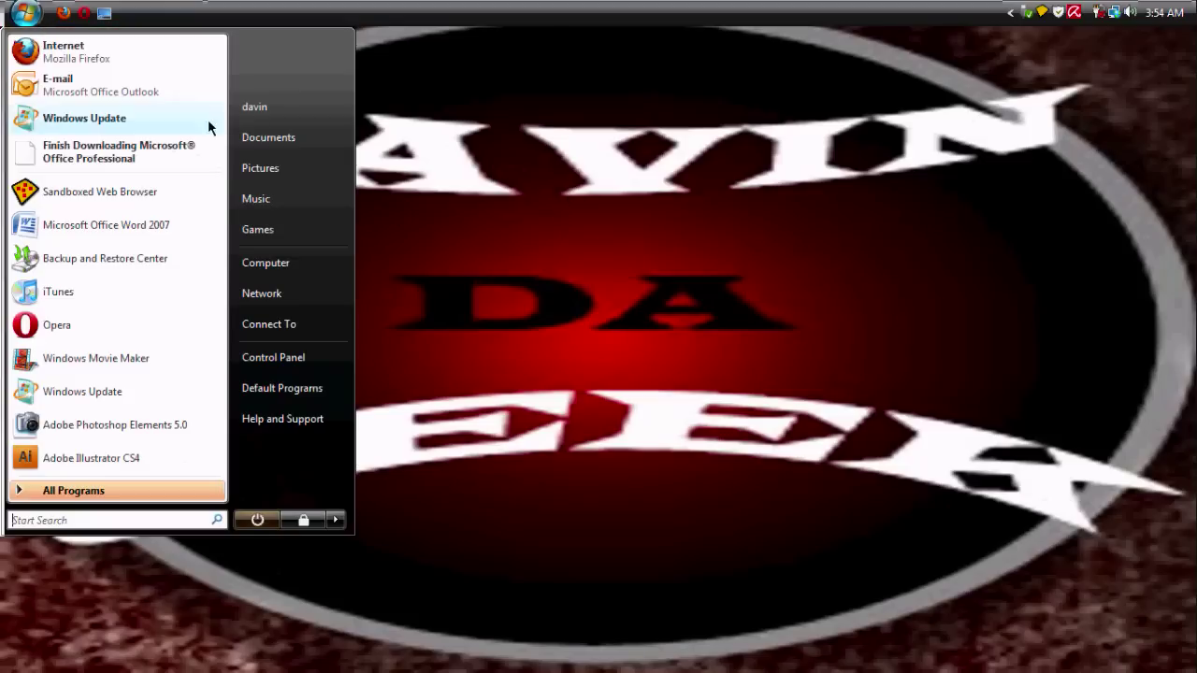
left_click(297, 269)
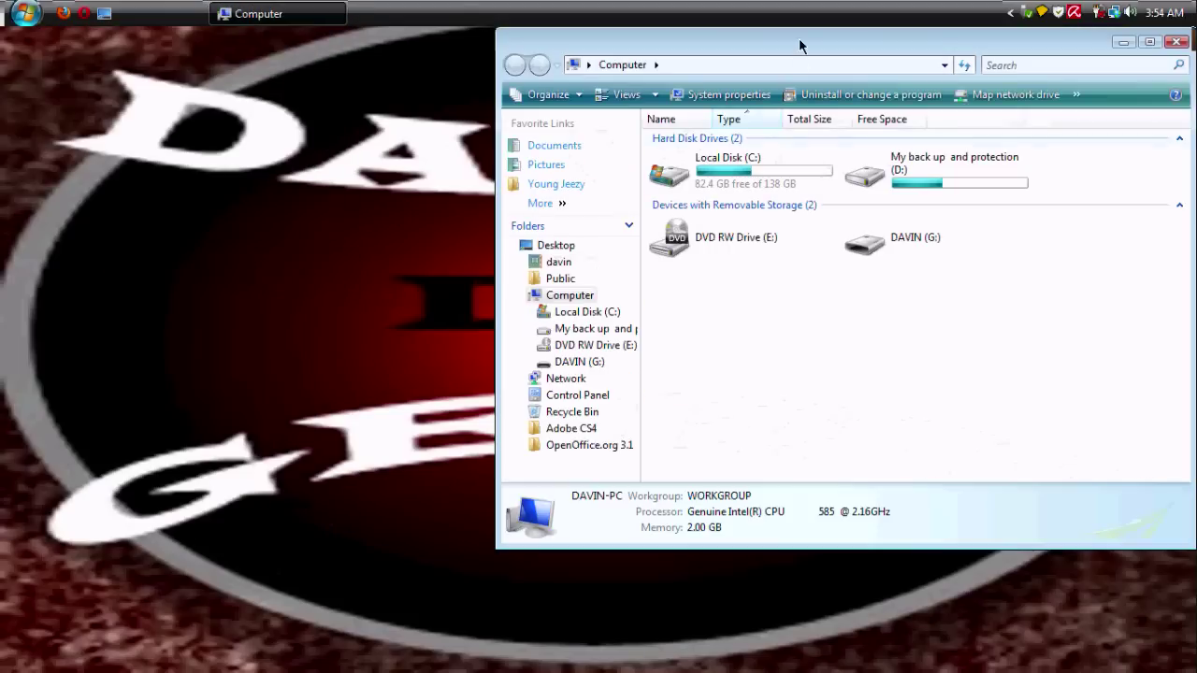
left_click_drag(785, 51, 588, 53)
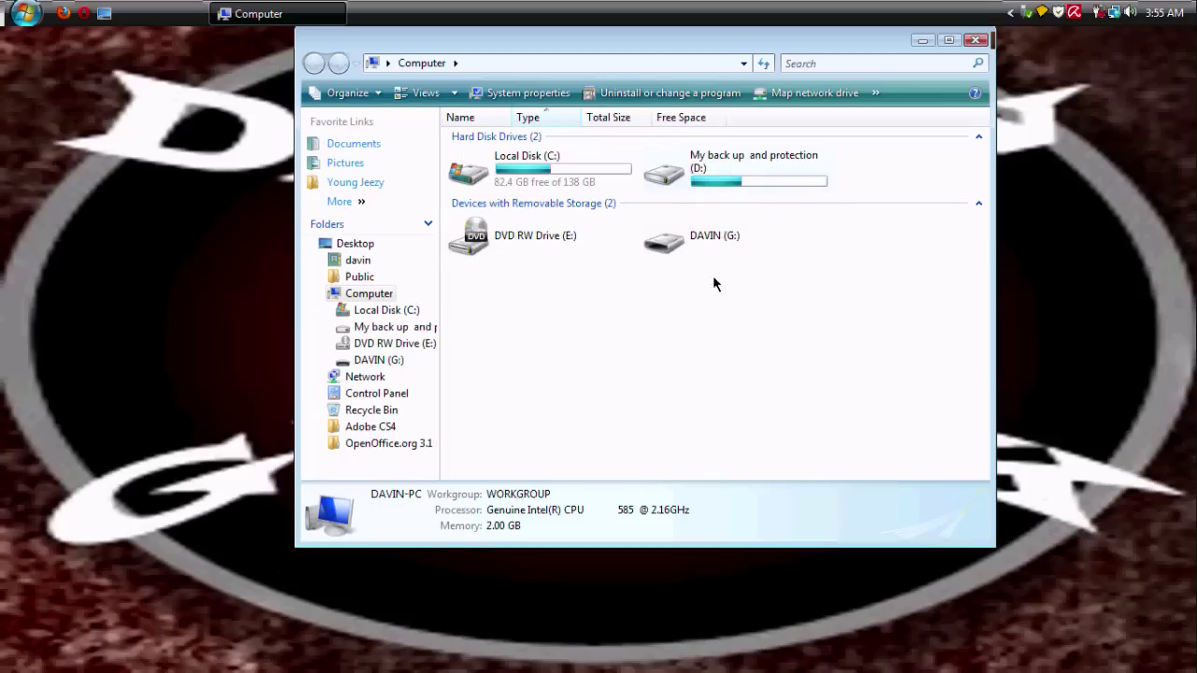
double_click(670, 248)
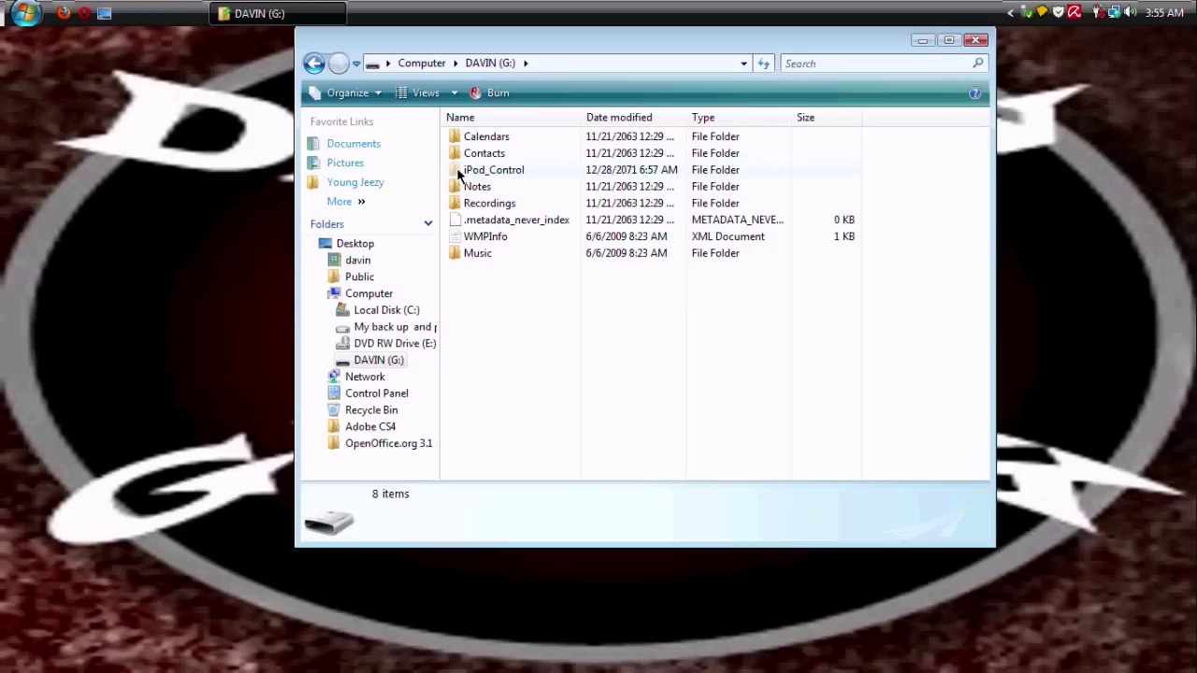
double_click(460, 173)
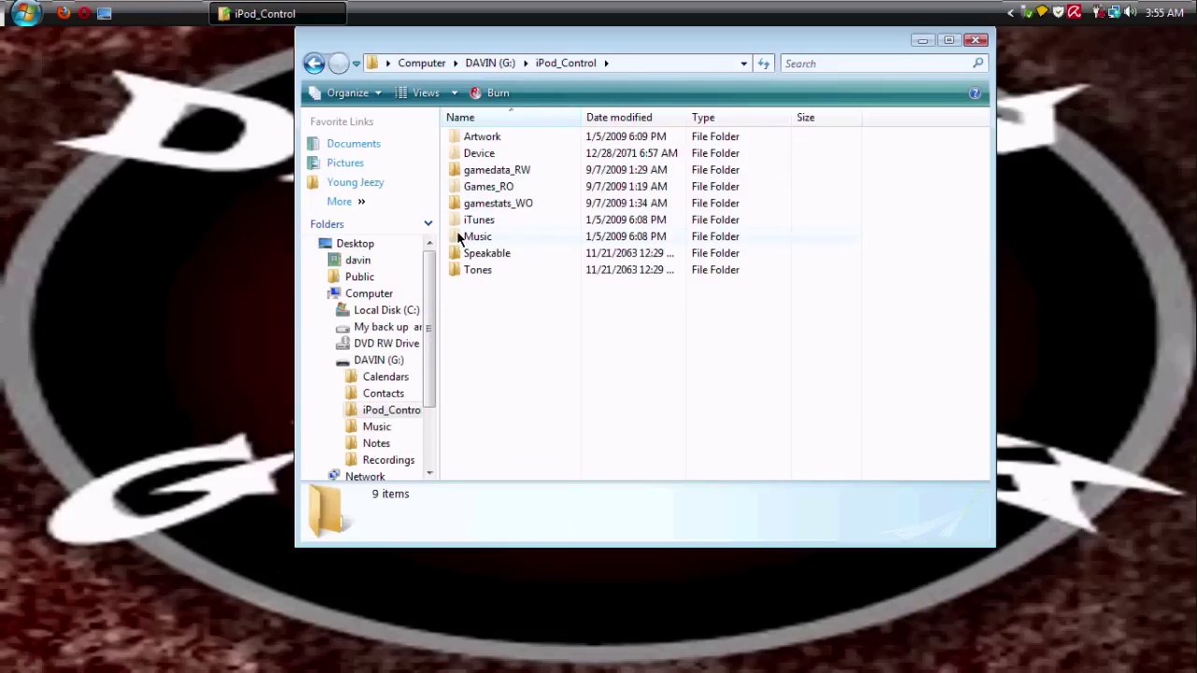
left_click_drag(458, 240, 464, 294)
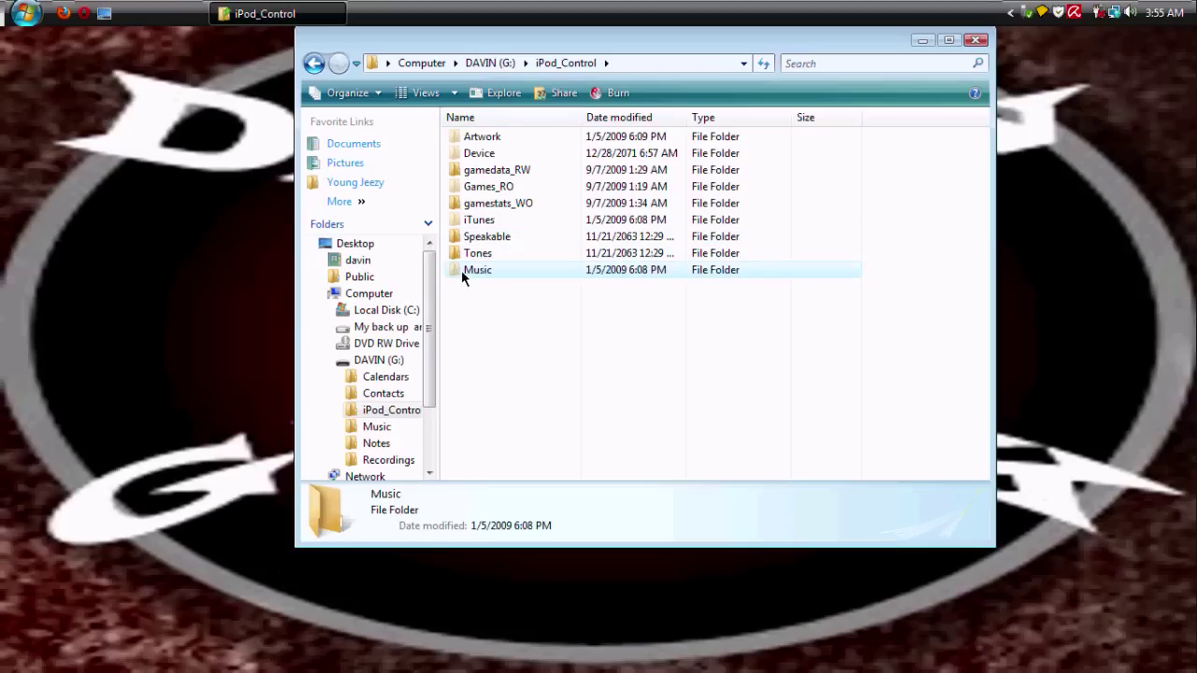
double_click(461, 270)
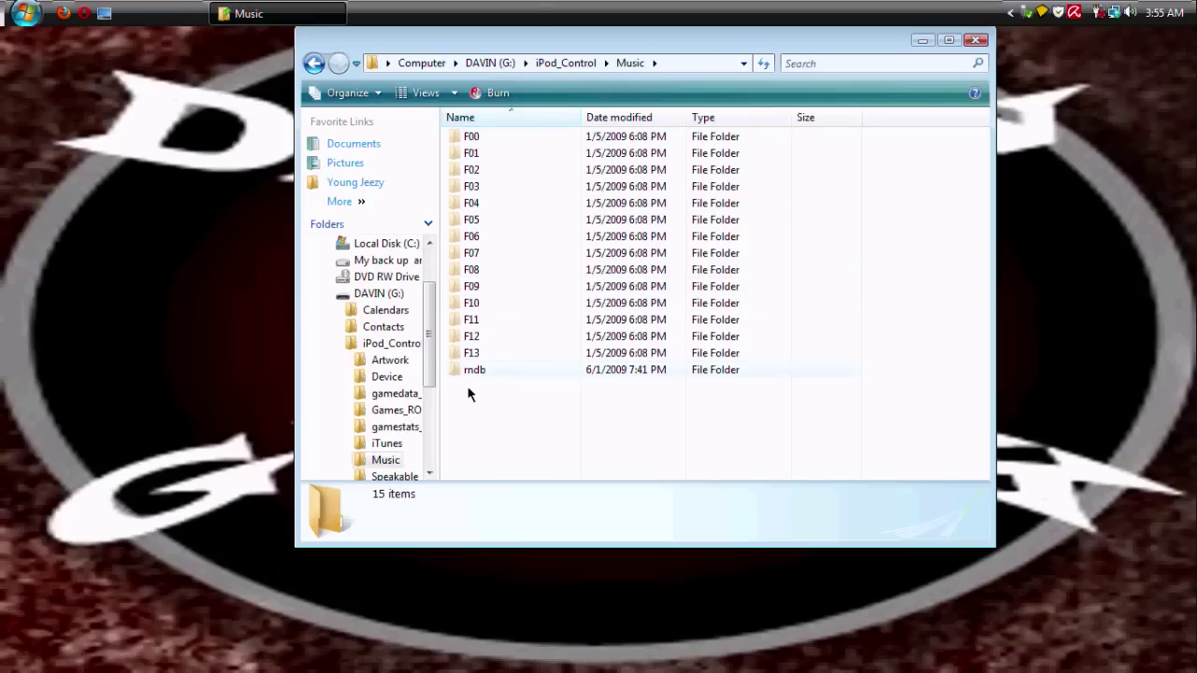
- Open the F00 folder and select all the songs in it
left_click_drag(468, 394, 448, 148)
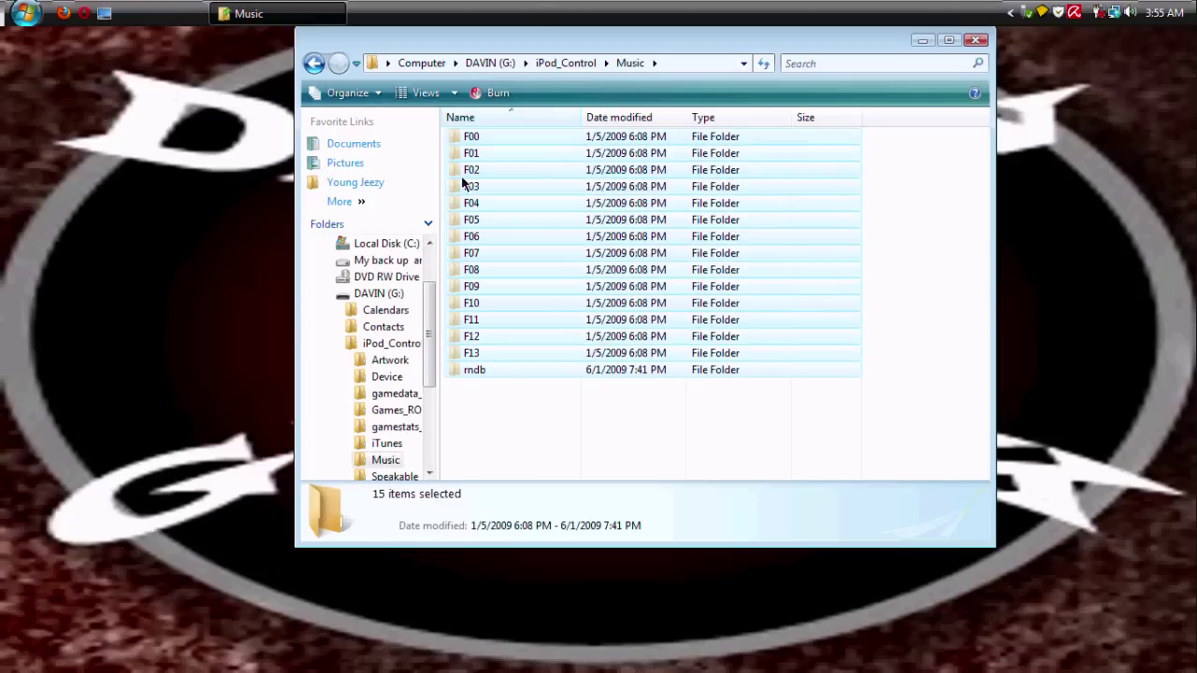
left_click(499, 416)
left_click(455, 140)
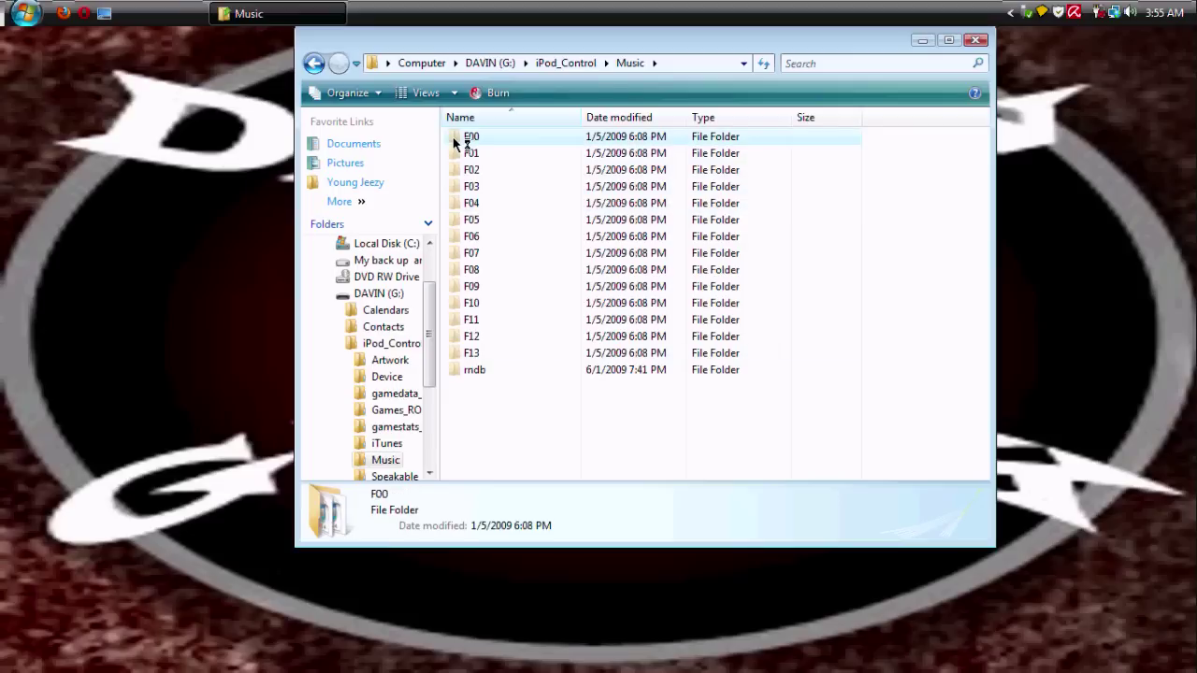
double_click(455, 141)
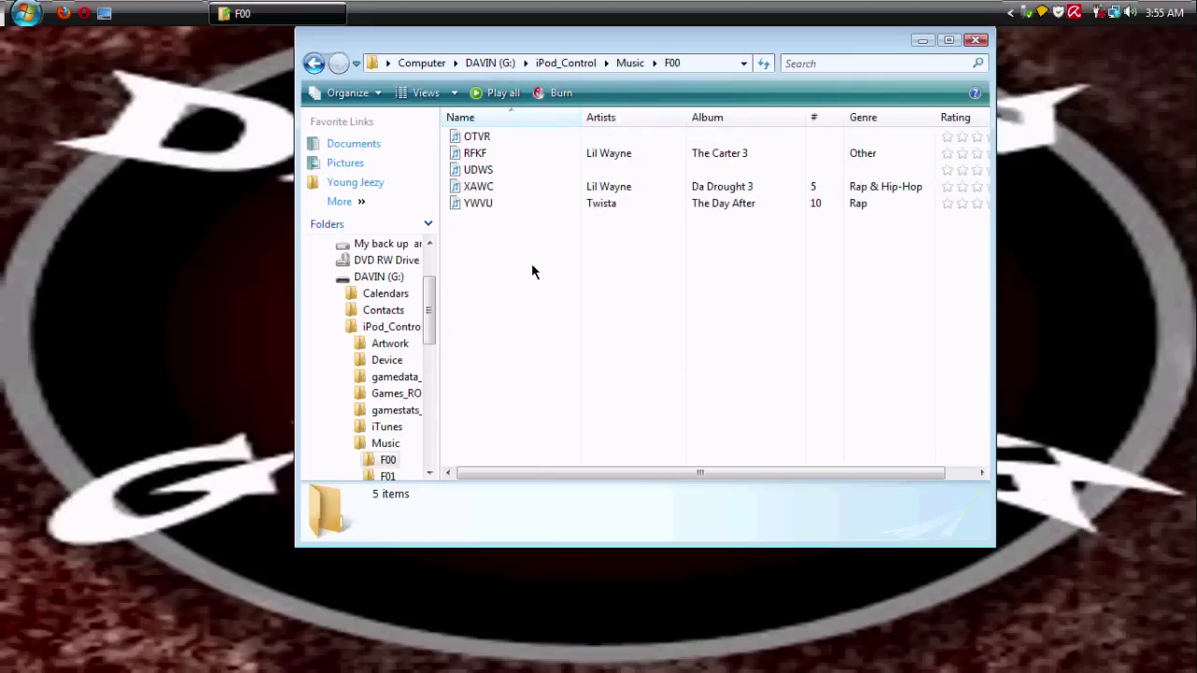
left_click_drag(486, 226, 481, 134)
left_click(481, 239)
left_click_drag(476, 266, 491, 136)
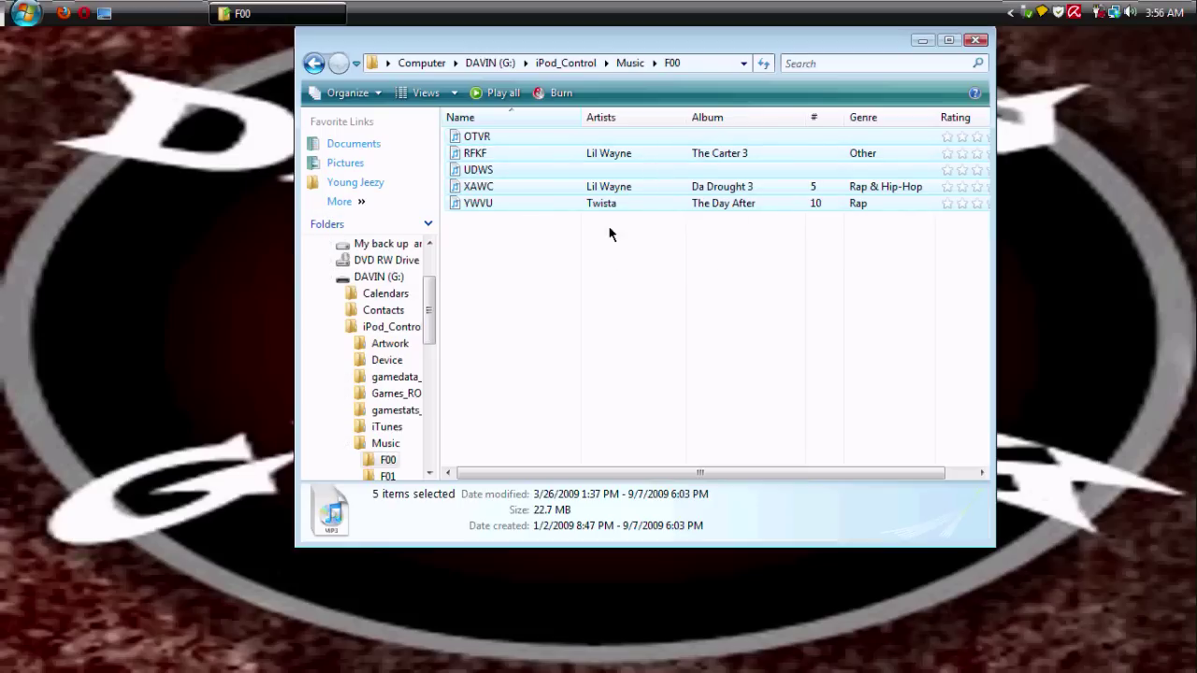
- Look through the song list in the F02 folder, and return to the Computer overview
left_click(314, 63)
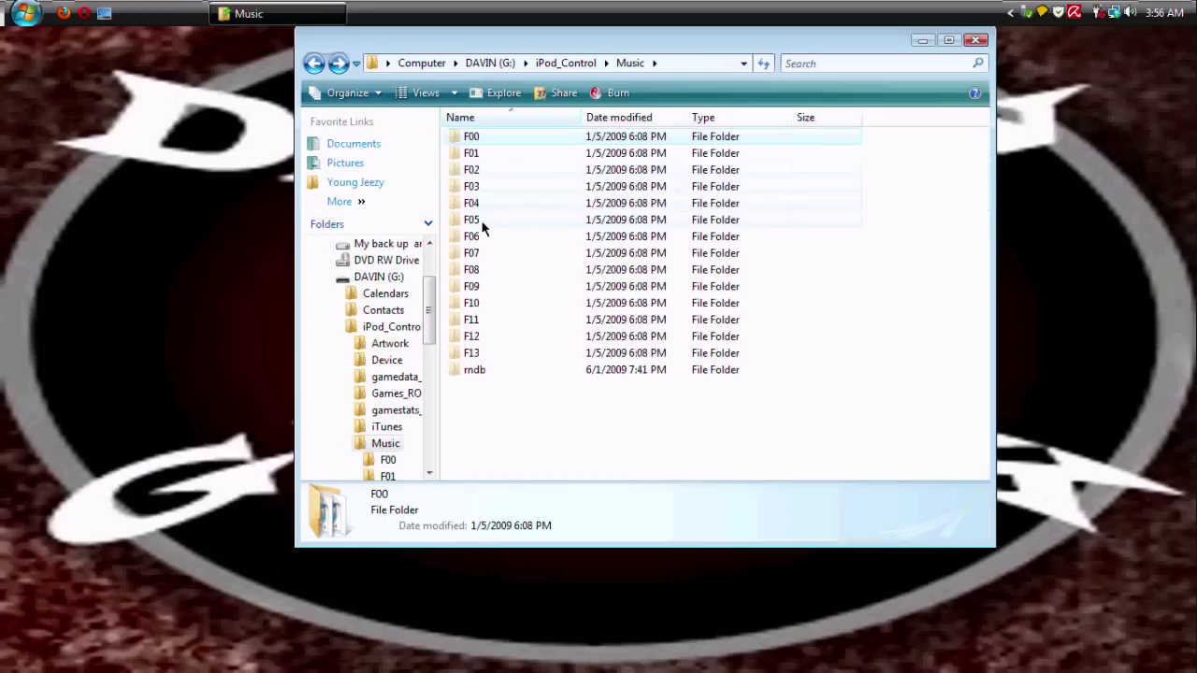
double_click(459, 171)
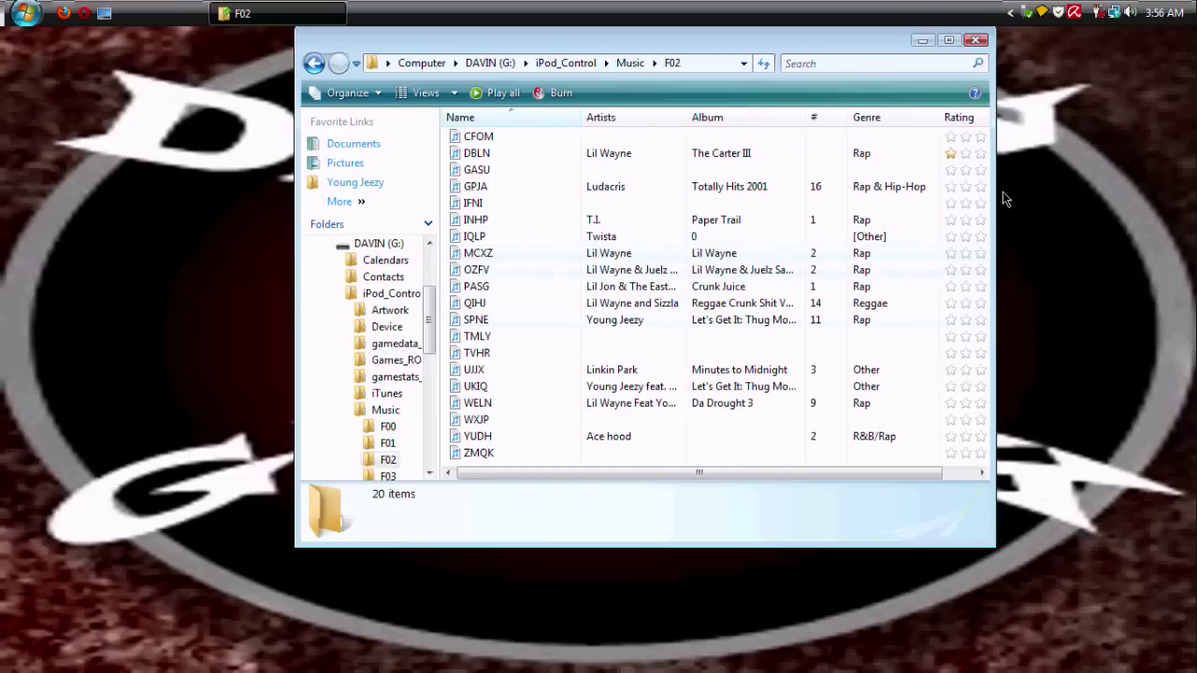
scroll(591, 360, "right", 1)
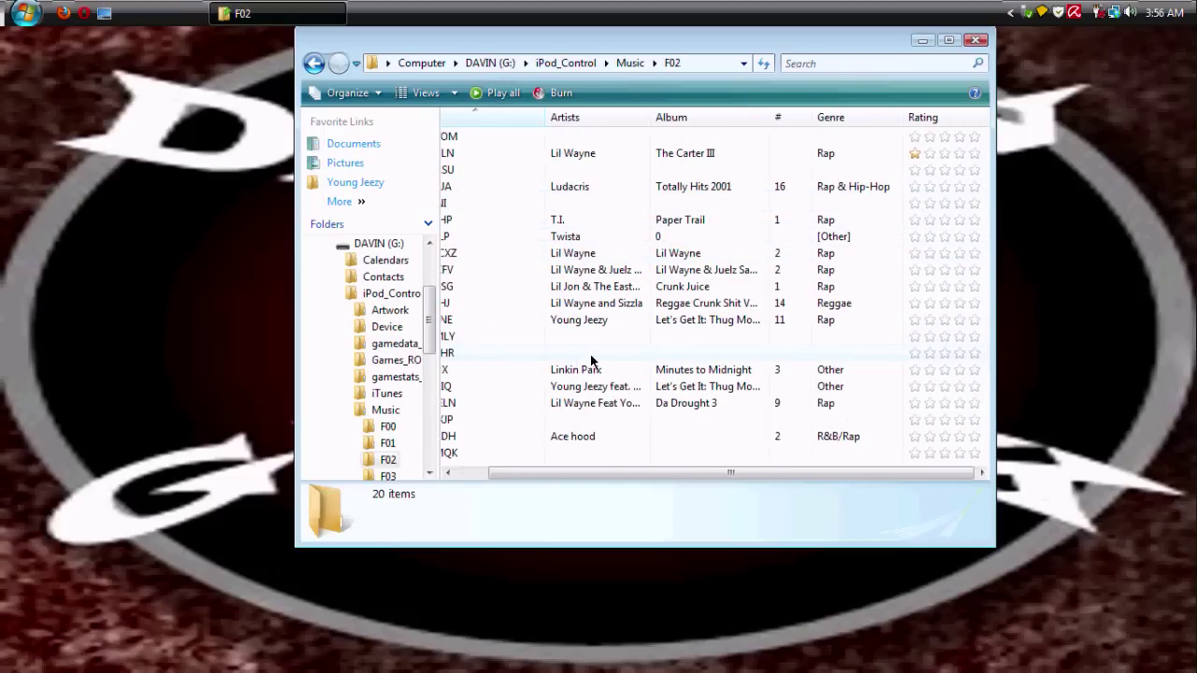
scroll(591, 360, "left", 1)
left_click(314, 63)
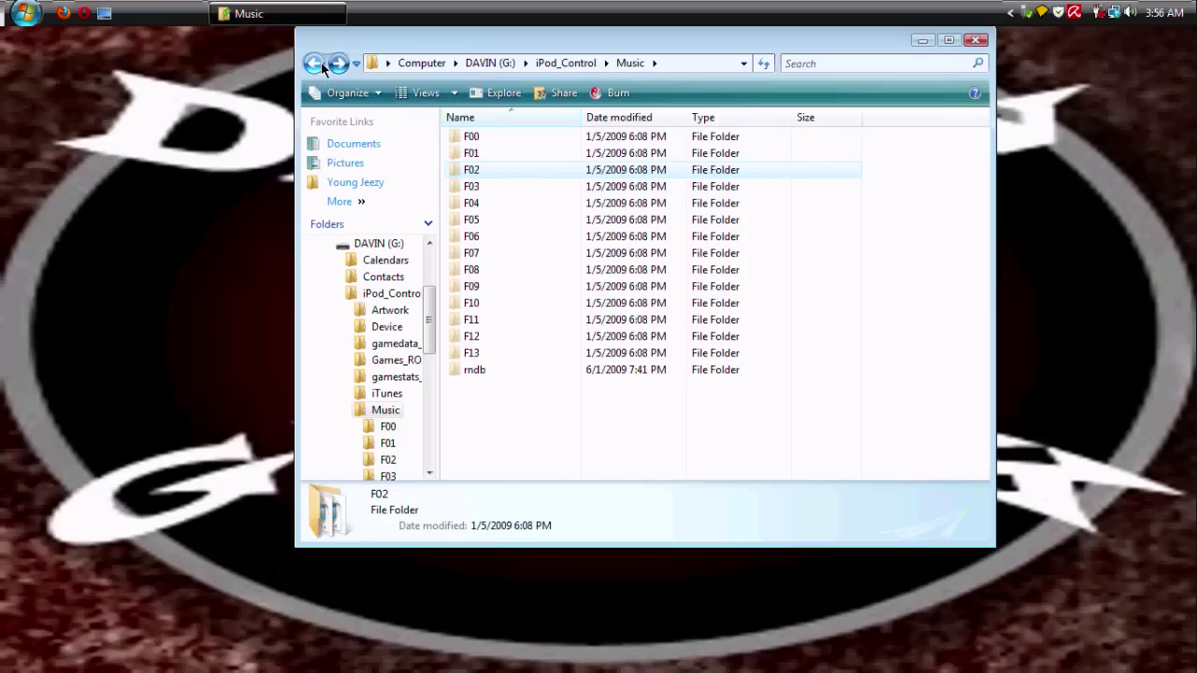
left_click(314, 64)
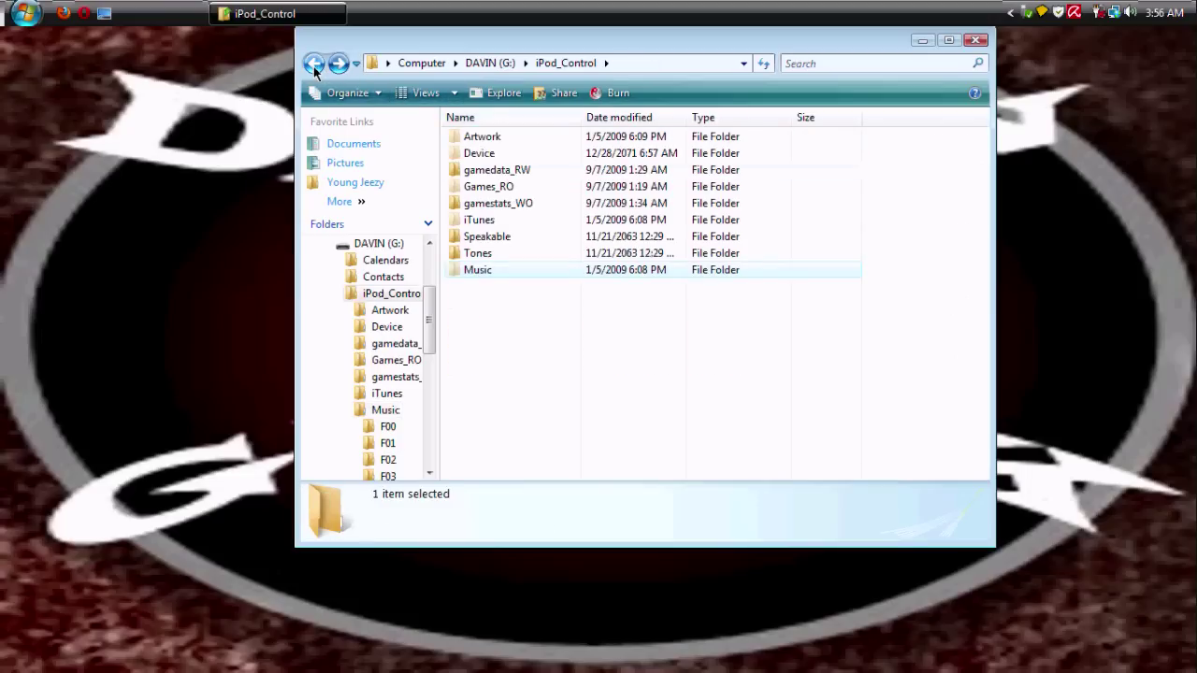
left_click(314, 64)
left_click(314, 63)
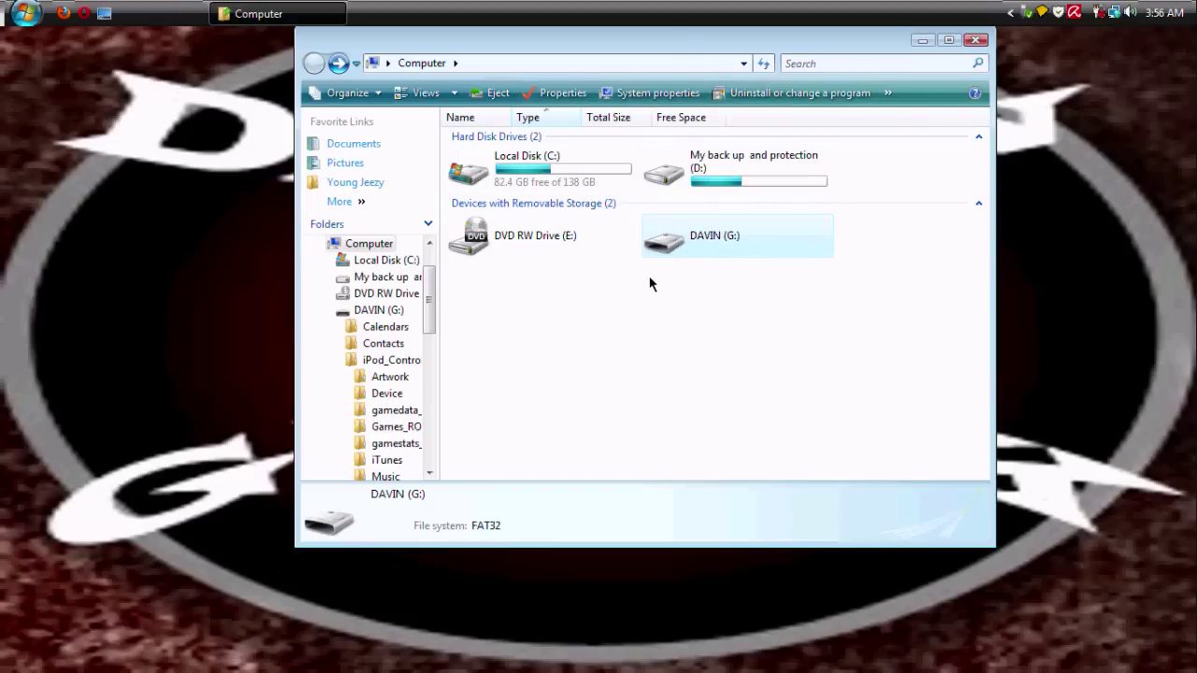
- Reopen the iPod_Control Music folder on drive G: and open its F04 subfolder
double_click(669, 245)
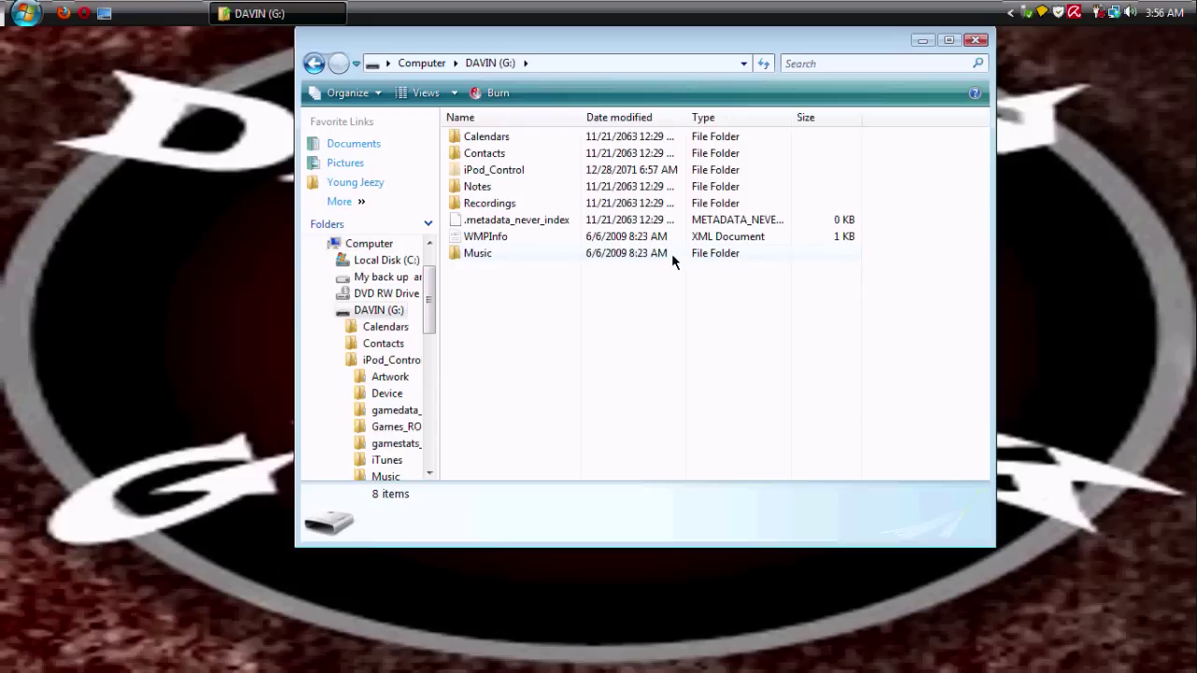
double_click(457, 170)
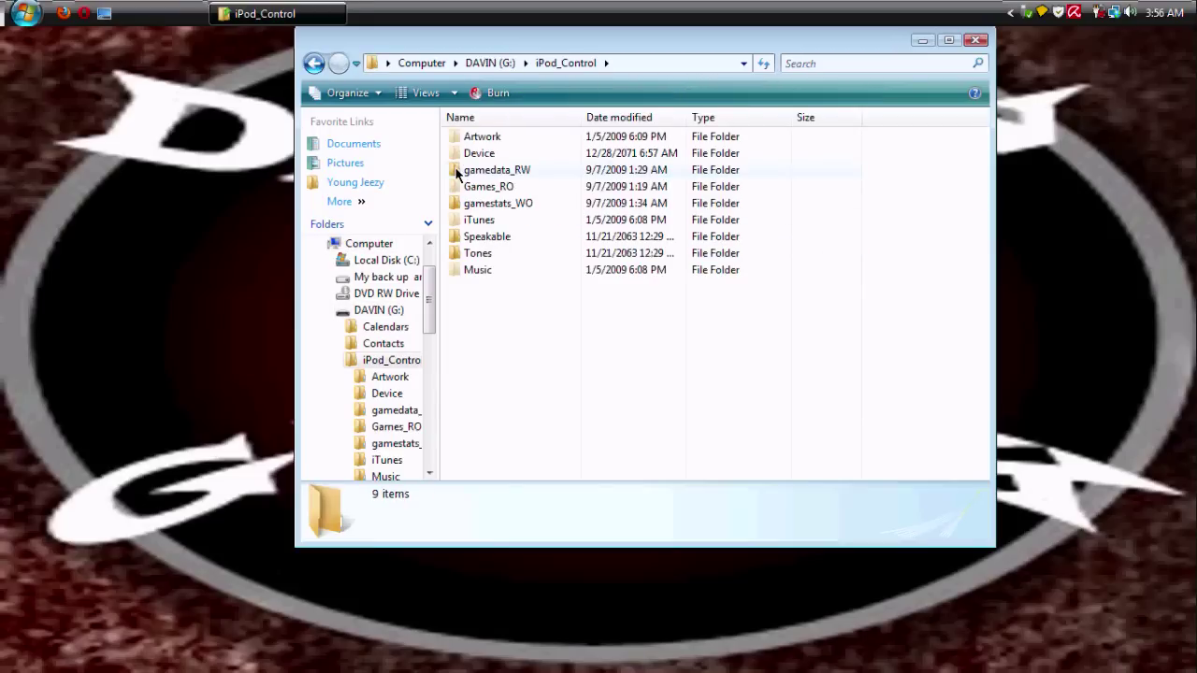
double_click(457, 271)
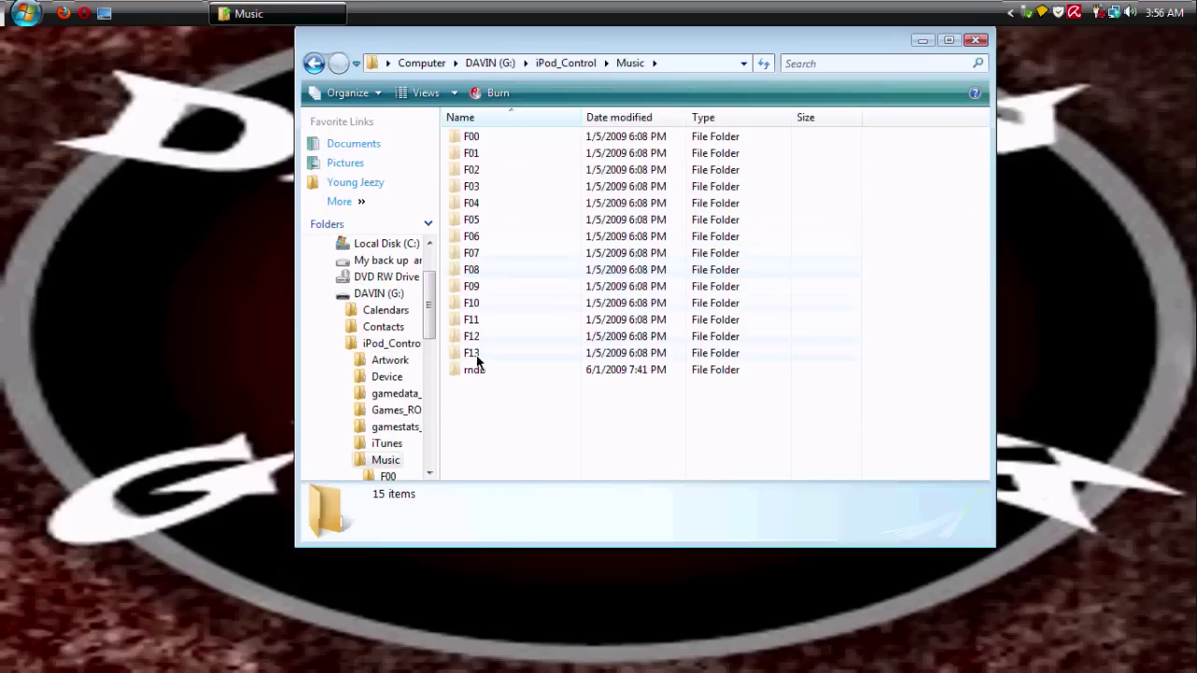
double_click(458, 204)
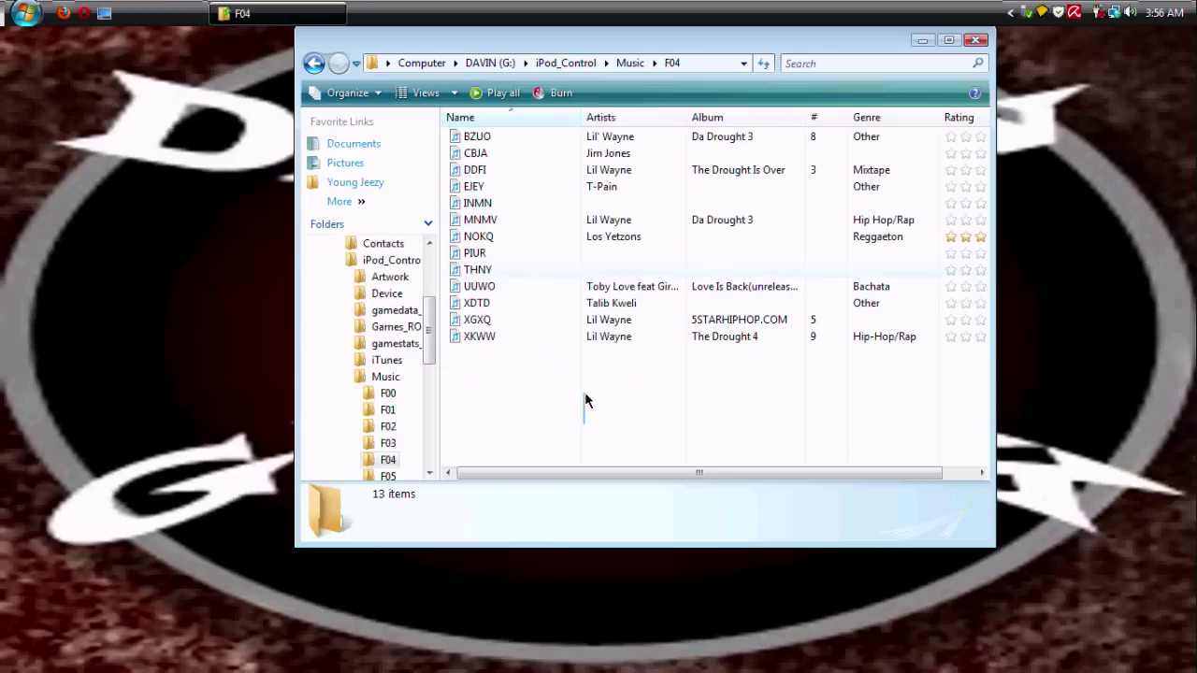
- Select a group of songs in the F04 folder, clear the selection, and close the folder window
left_click_drag(586, 400, 552, 153)
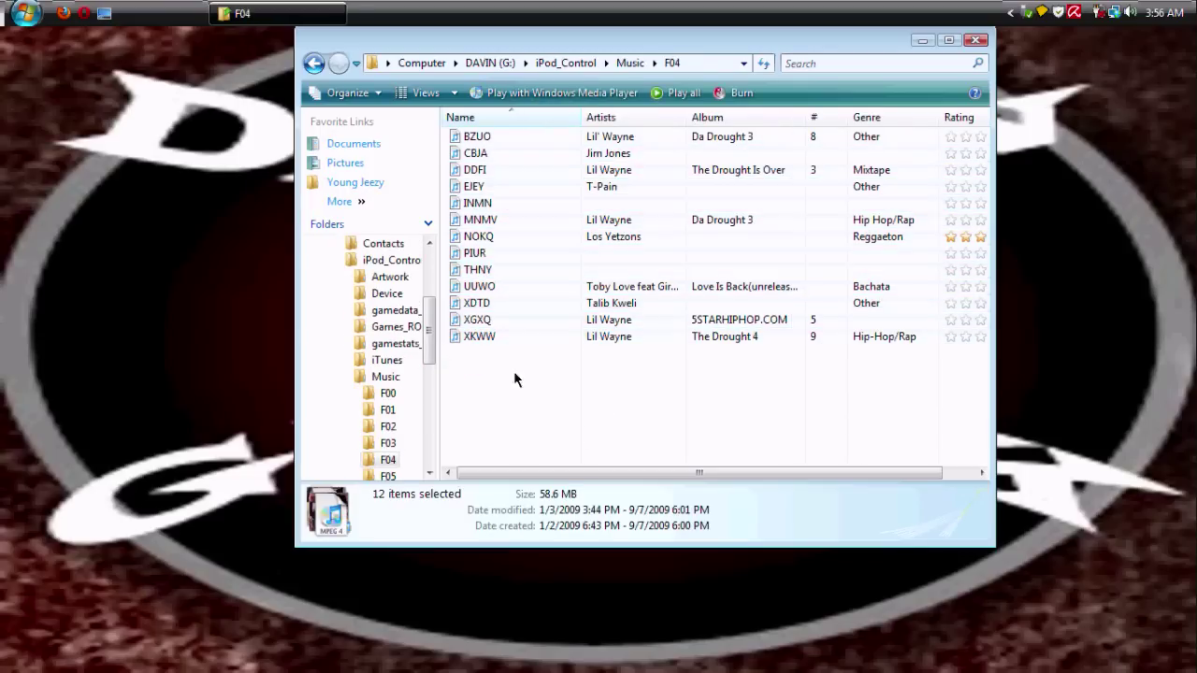
left_click_drag(515, 373, 534, 193)
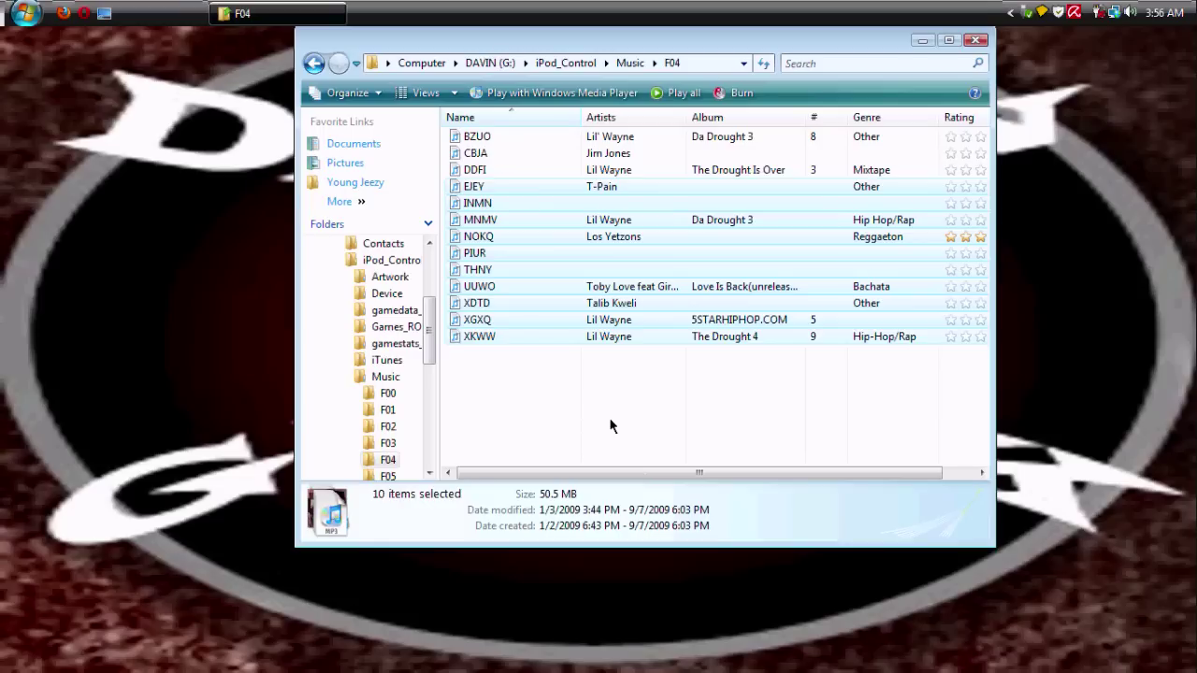
left_click(565, 400)
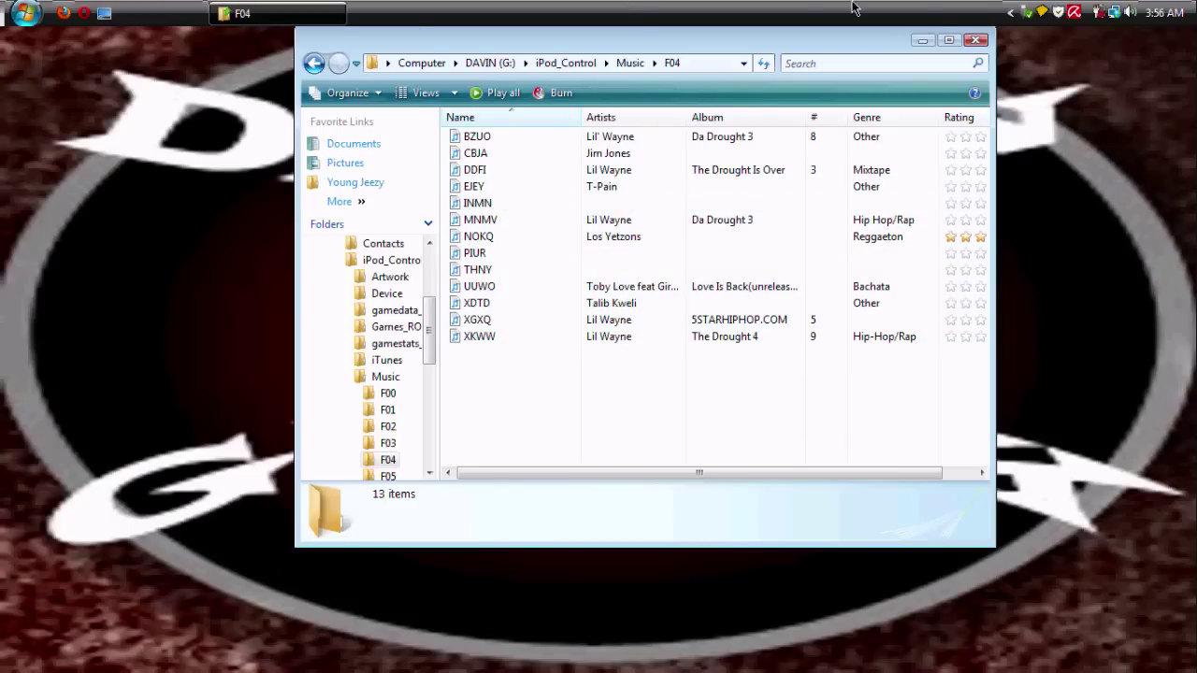
left_click(976, 40)
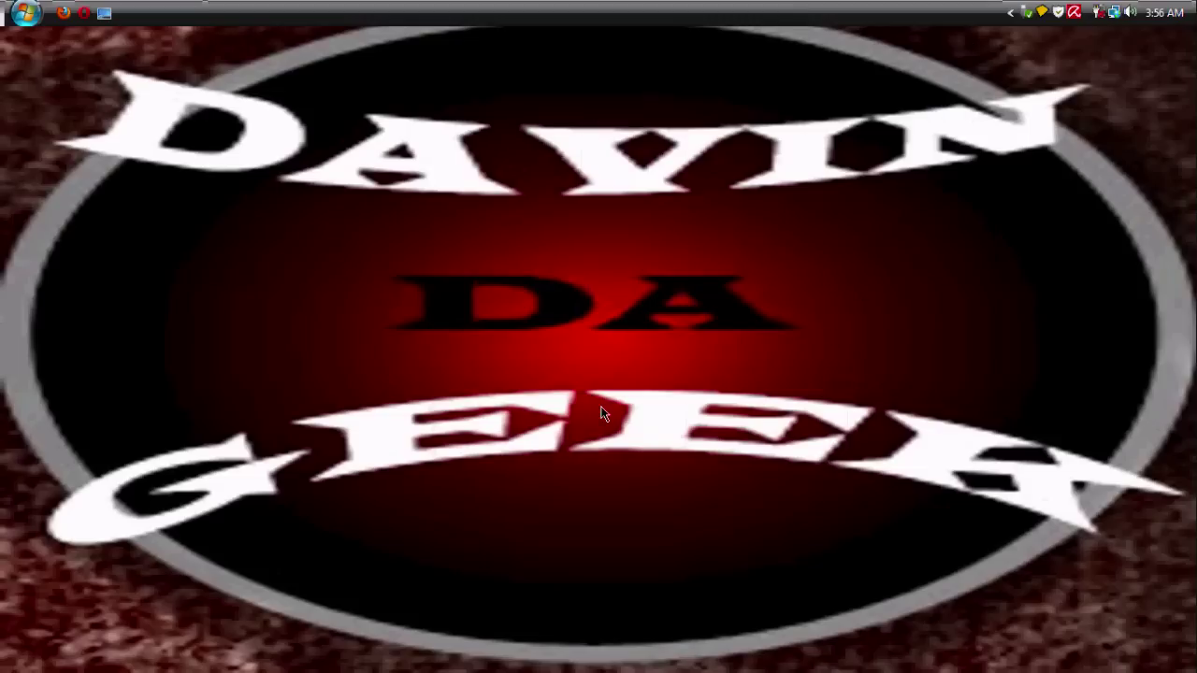